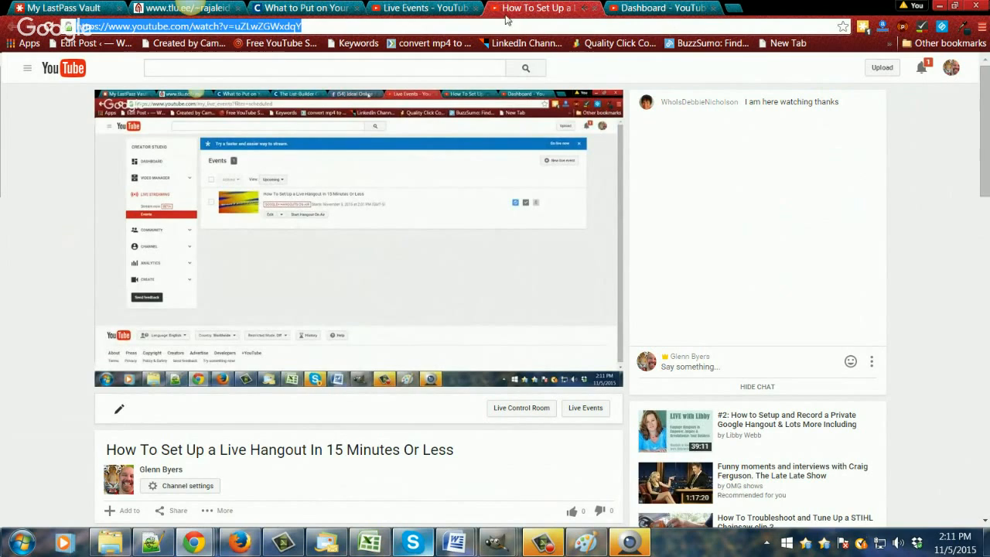
Step: Show the account options on the live video page and switch to the already open Creator Studio dashboard
{"action": "left_click", "coordinate": [948, 72]}
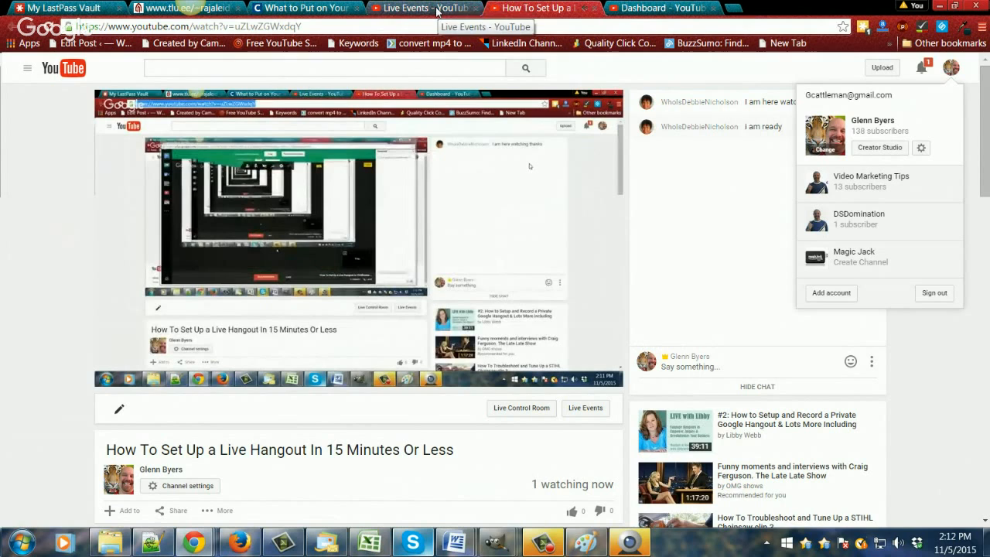
{"action": "left_click", "coordinate": [663, 13]}
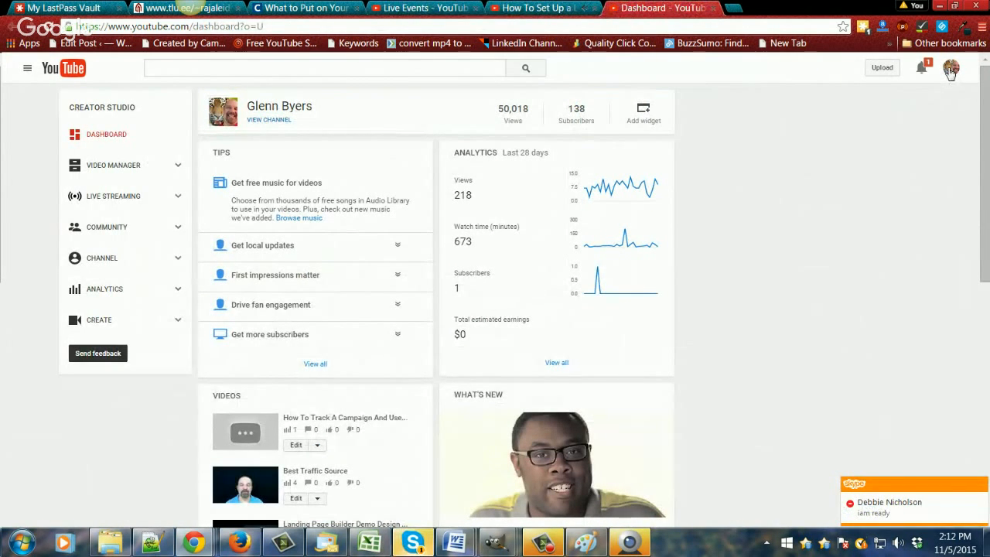
Step: Open Creator Studio from the account options in a separate browser tab and close that duplicate dashboard
{"action": "right_click", "coordinate": [951, 71]}
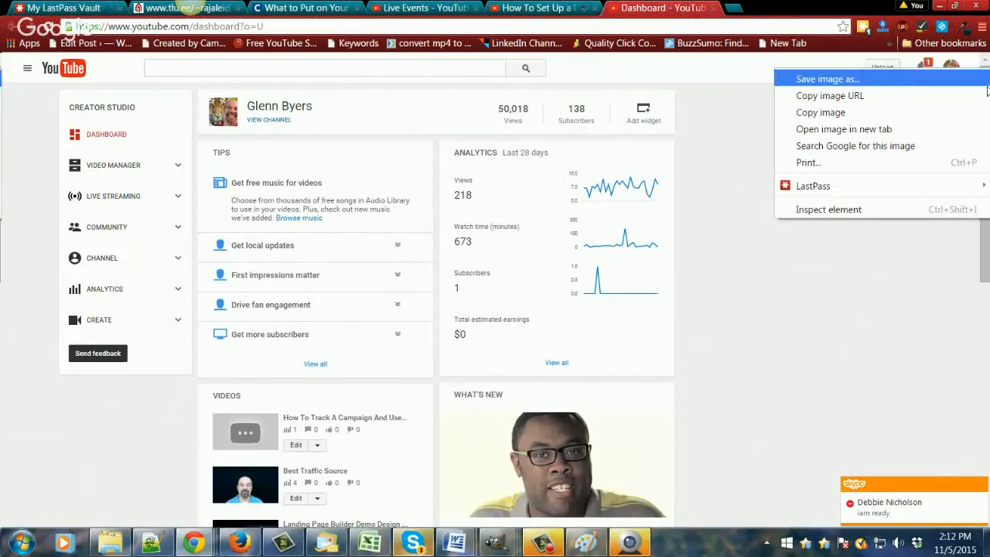
{"action": "left_click", "coordinate": [954, 69]}
{"action": "left_click", "coordinate": [952, 68]}
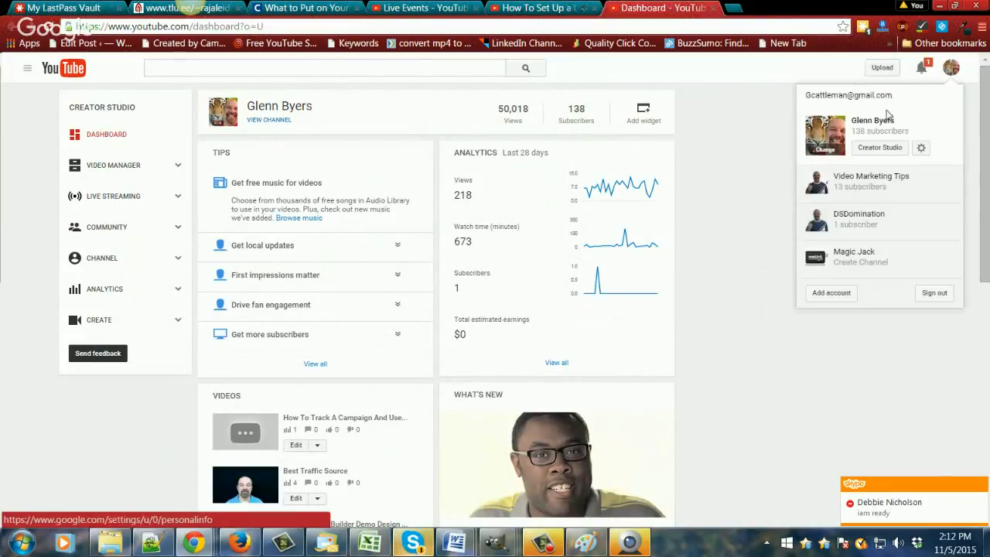
{"action": "right_click", "coordinate": [879, 151]}
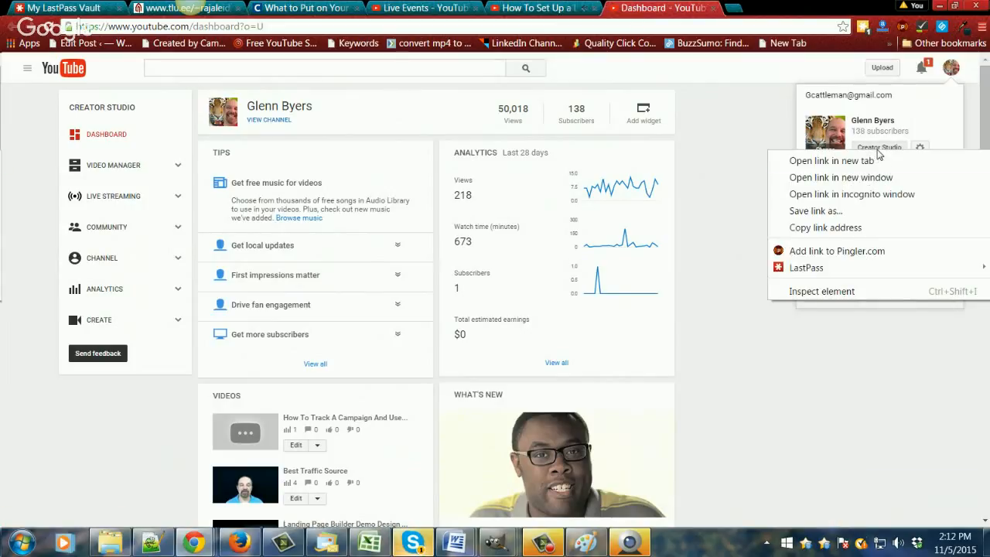
{"action": "left_click", "coordinate": [830, 161]}
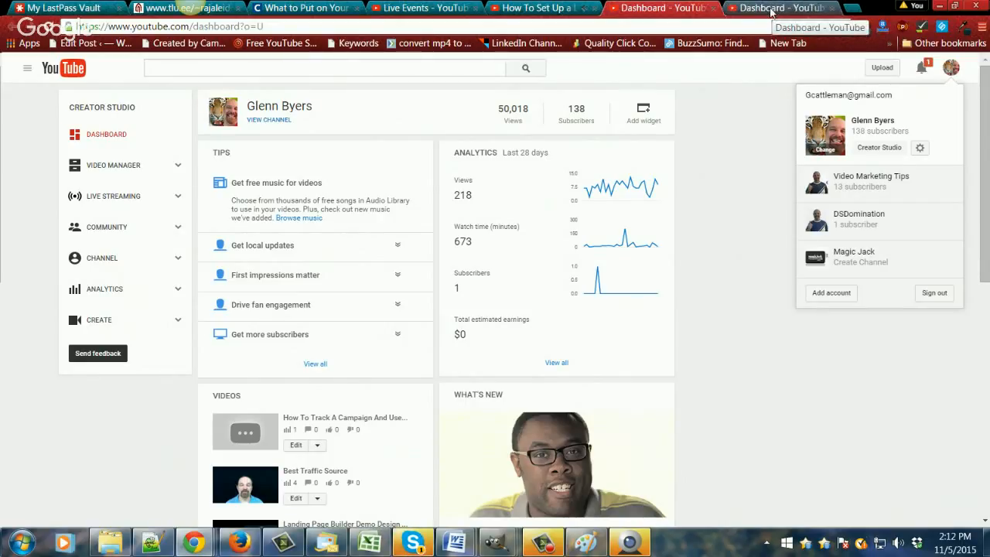
{"action": "left_click", "coordinate": [771, 9]}
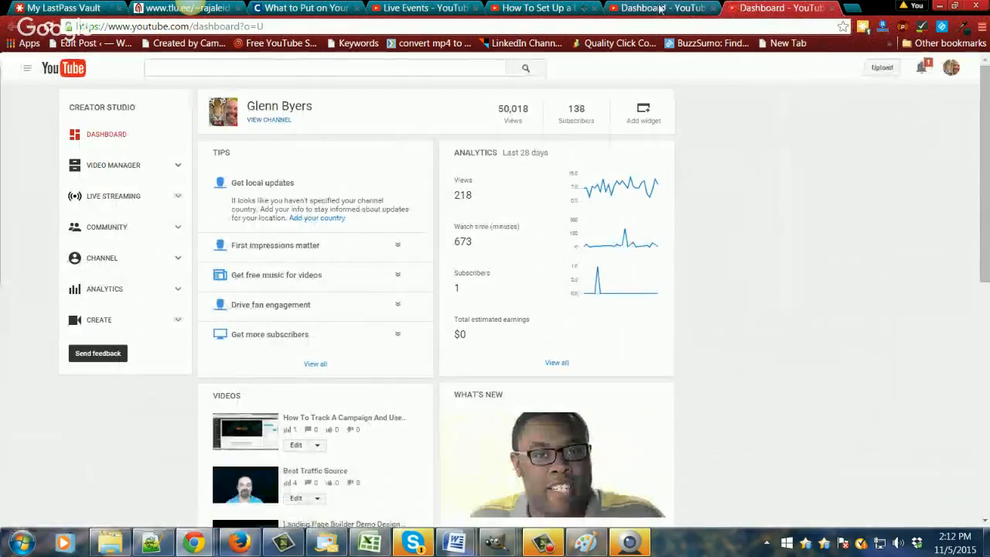
{"action": "left_click", "coordinate": [832, 8]}
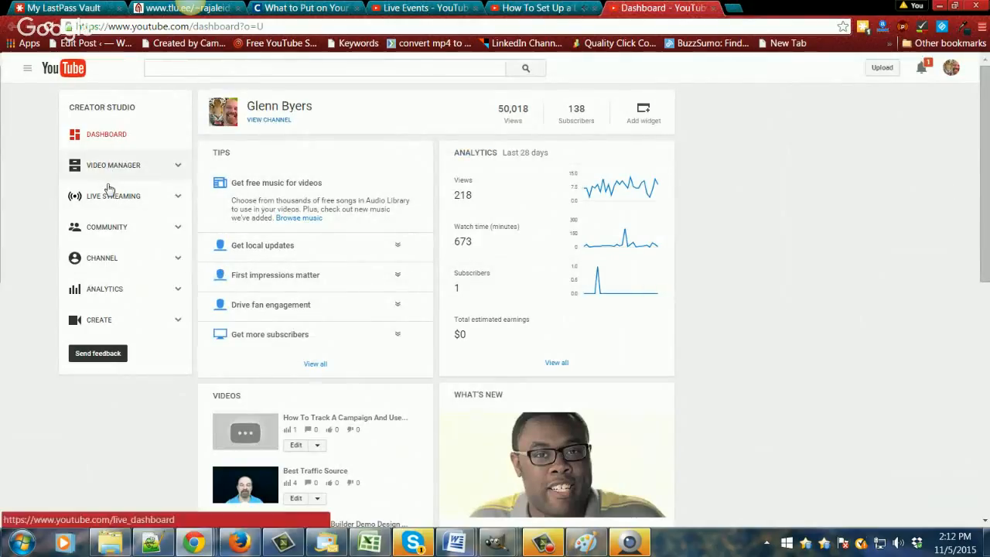
Step: Go to the live streaming events list and start creating a new live event
{"action": "left_click", "coordinate": [222, 126]}
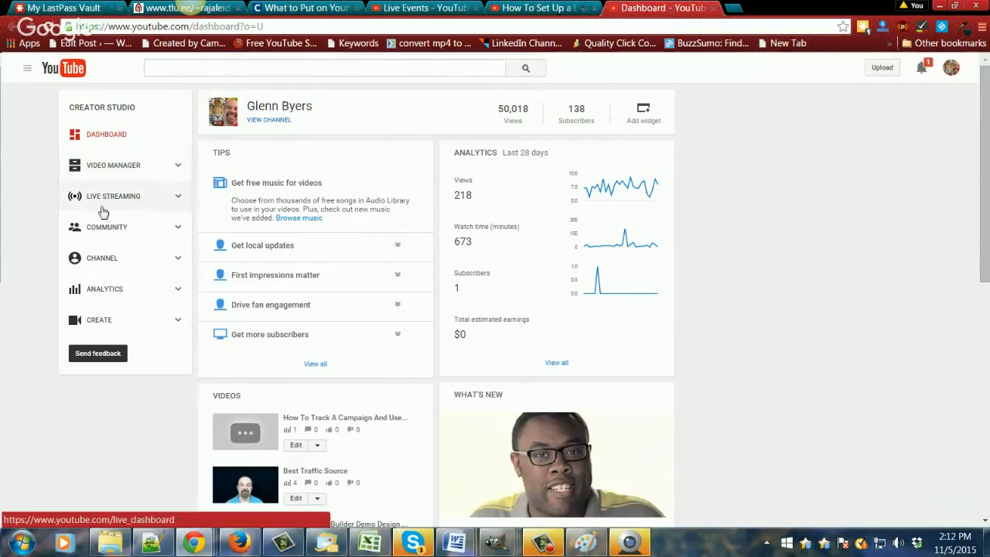
{"action": "left_click", "coordinate": [178, 201]}
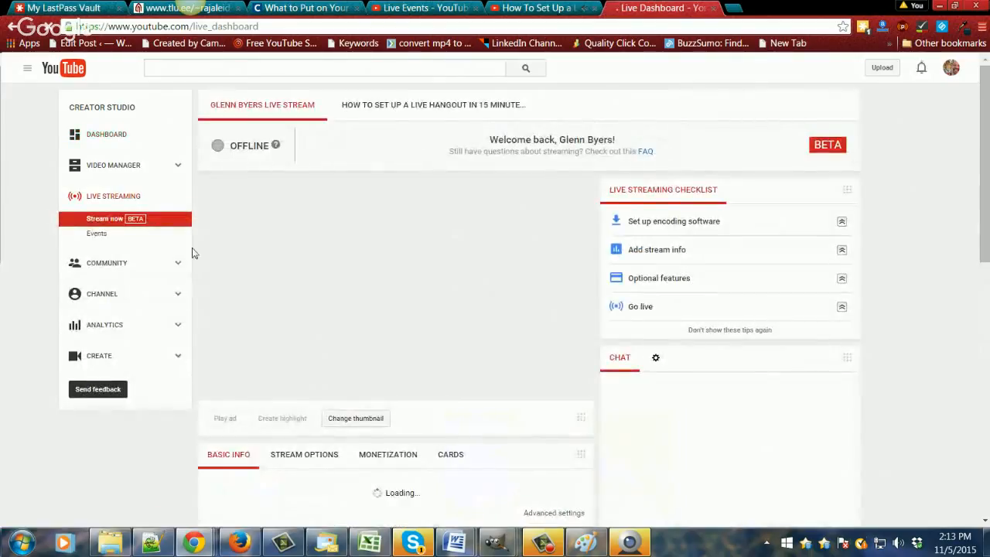
{"action": "left_click", "coordinate": [91, 236]}
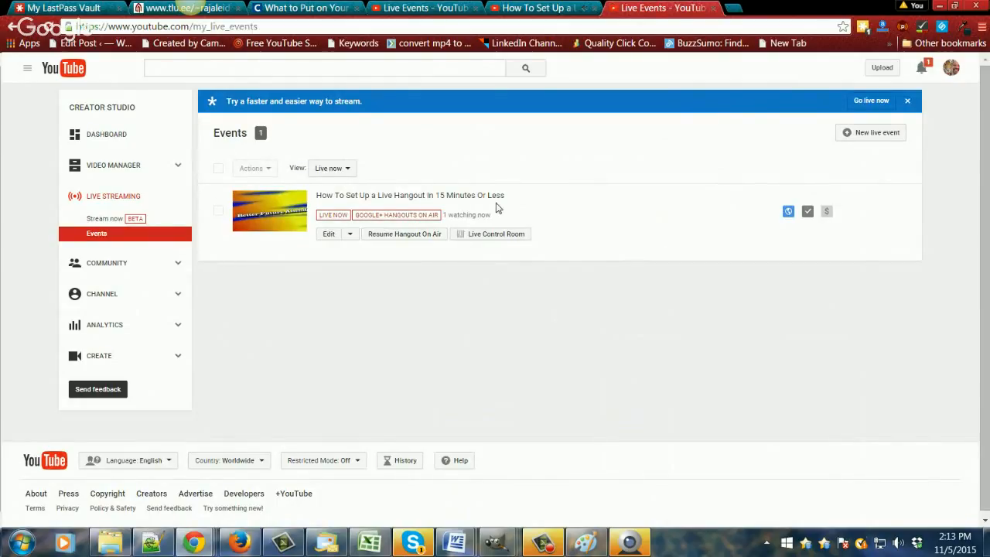
{"action": "left_click", "coordinate": [866, 143]}
{"action": "left_click", "coordinate": [864, 140]}
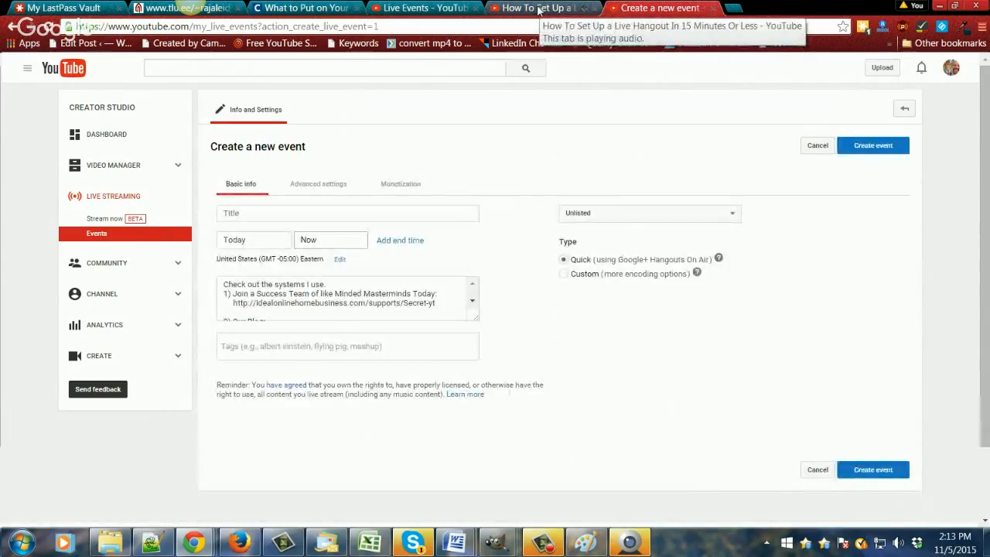
Step: Check the viewer chat on the live hangout's video page and return to the new event form
{"action": "left_click", "coordinate": [538, 9]}
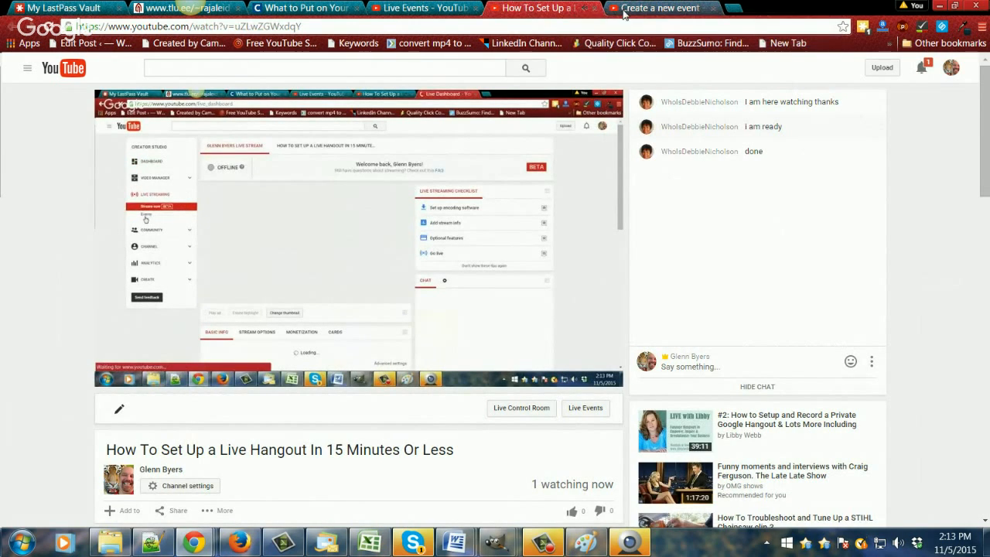
{"action": "left_click", "coordinate": [652, 11]}
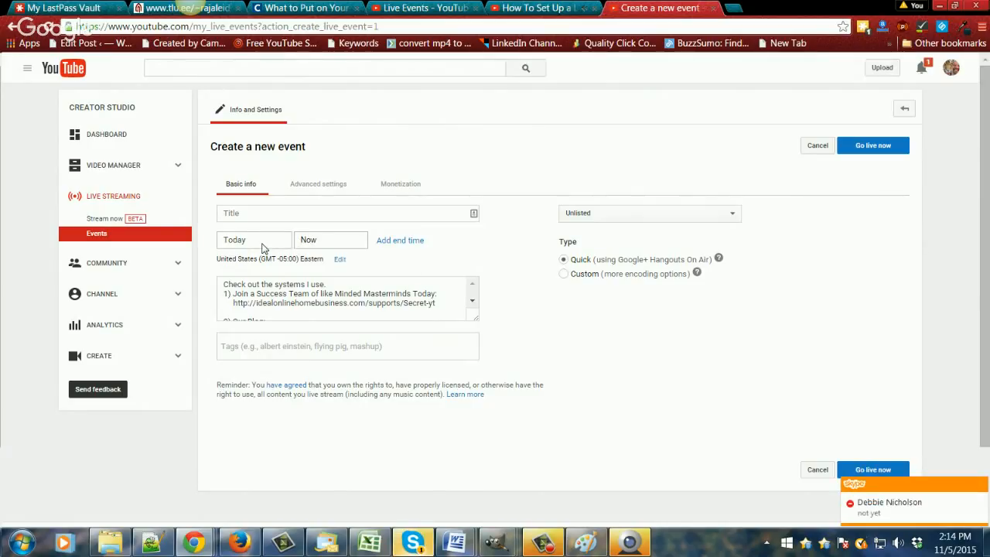
Step: View the new event's start time choices and display the calendar for its start date
{"action": "left_click", "coordinate": [332, 243]}
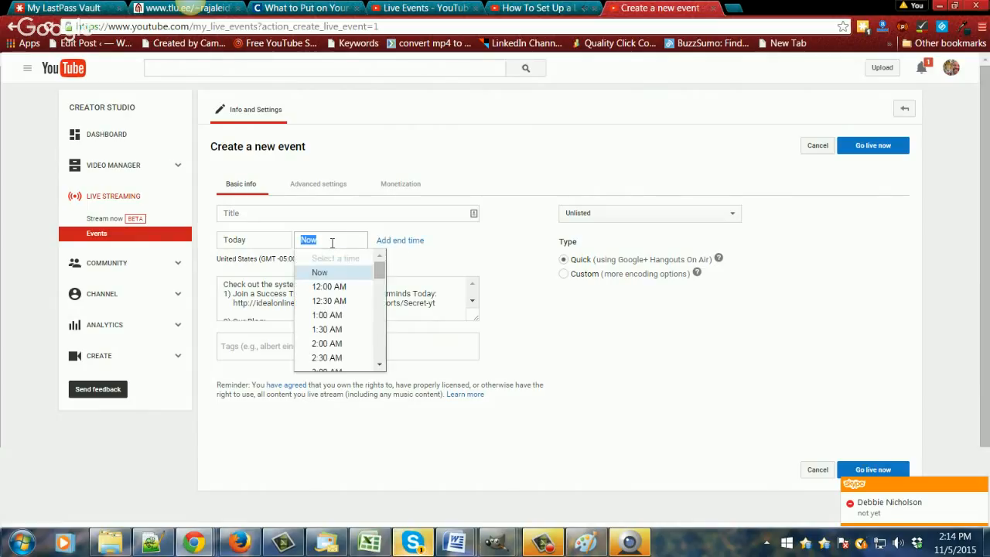
{"action": "left_click_drag", "start_coordinate": [375, 269], "coordinate": [292, 259]}
{"action": "left_click", "coordinate": [257, 243]}
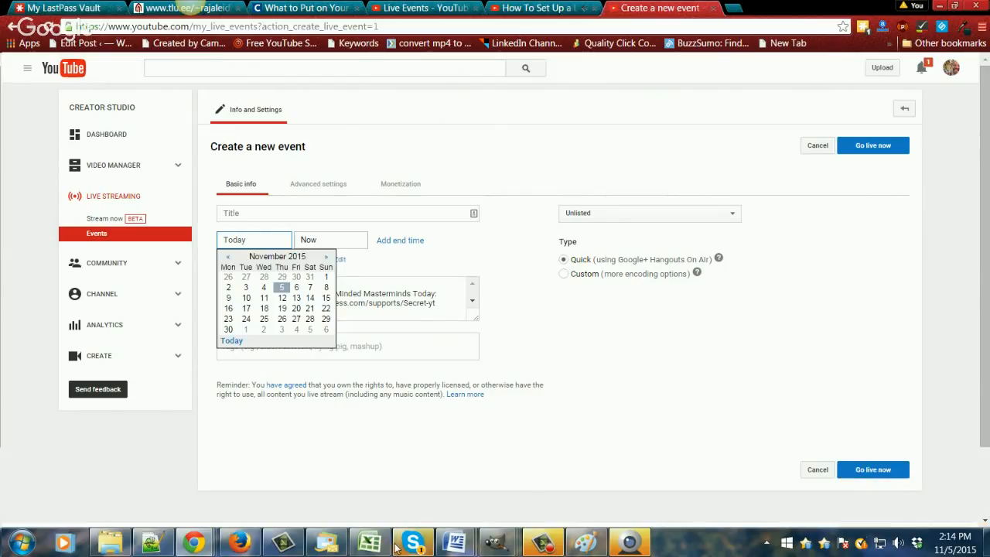
Step: Read the contact's messages in Skype and the hangout's live chat, returning to the event form
{"action": "mouse_move", "coordinate": [426, 539]}
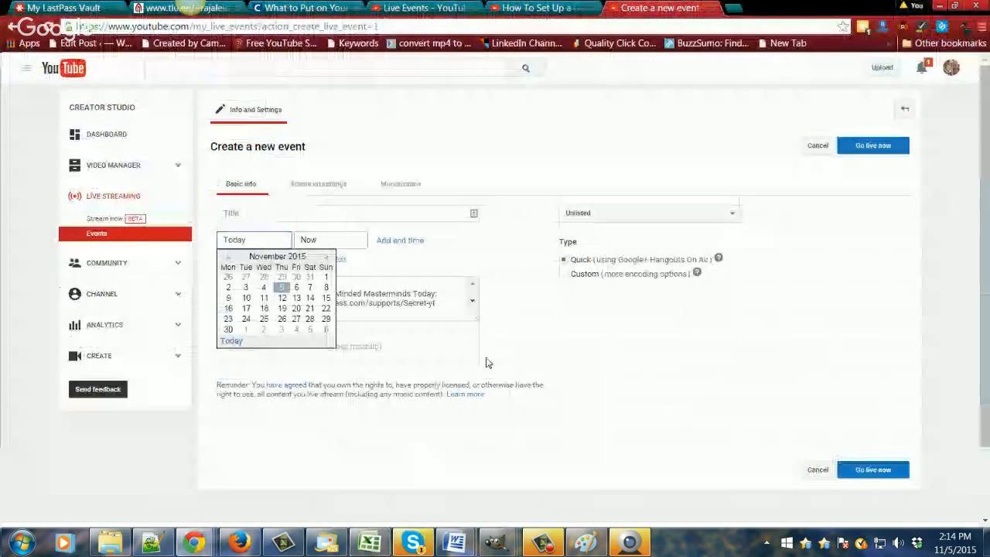
{"action": "left_click", "coordinate": [417, 541]}
{"action": "left_click", "coordinate": [533, 404]}
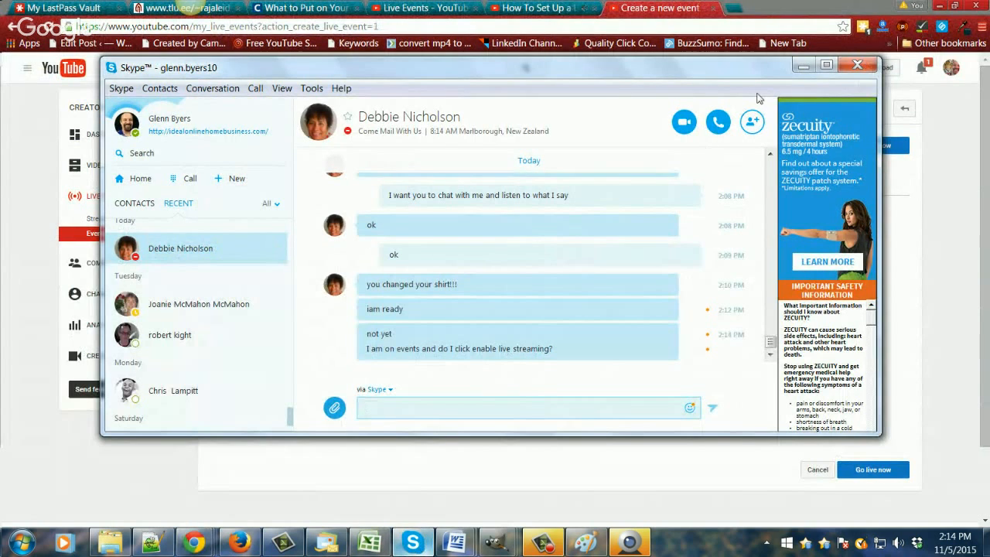
{"action": "left_click", "coordinate": [802, 66]}
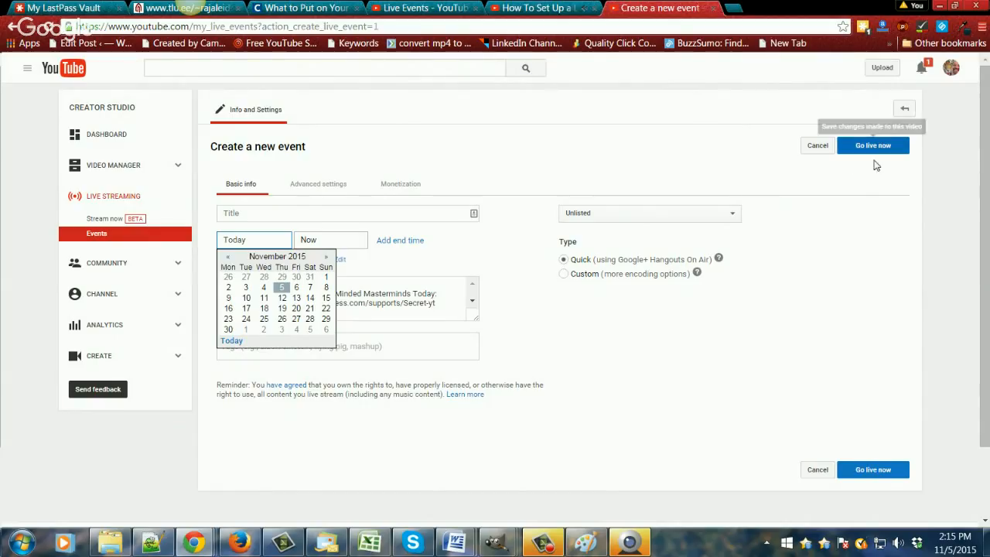
{"action": "left_click", "coordinate": [554, 10]}
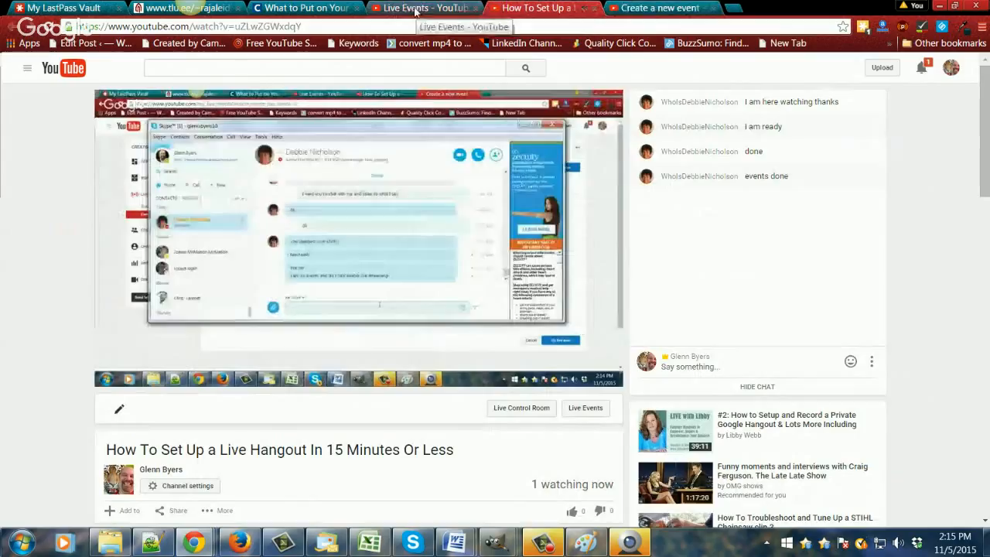
{"action": "left_click", "coordinate": [667, 9]}
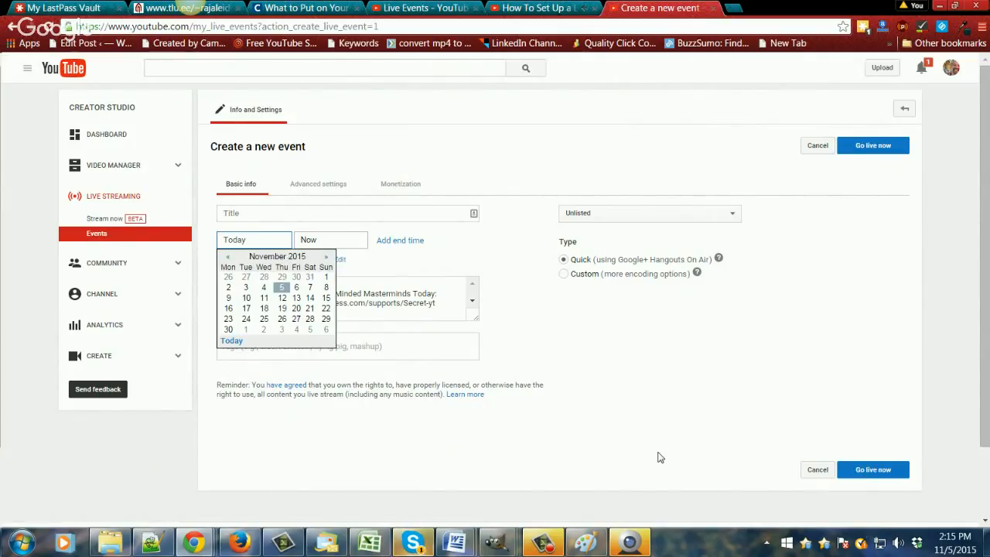
{"action": "left_click", "coordinate": [413, 541]}
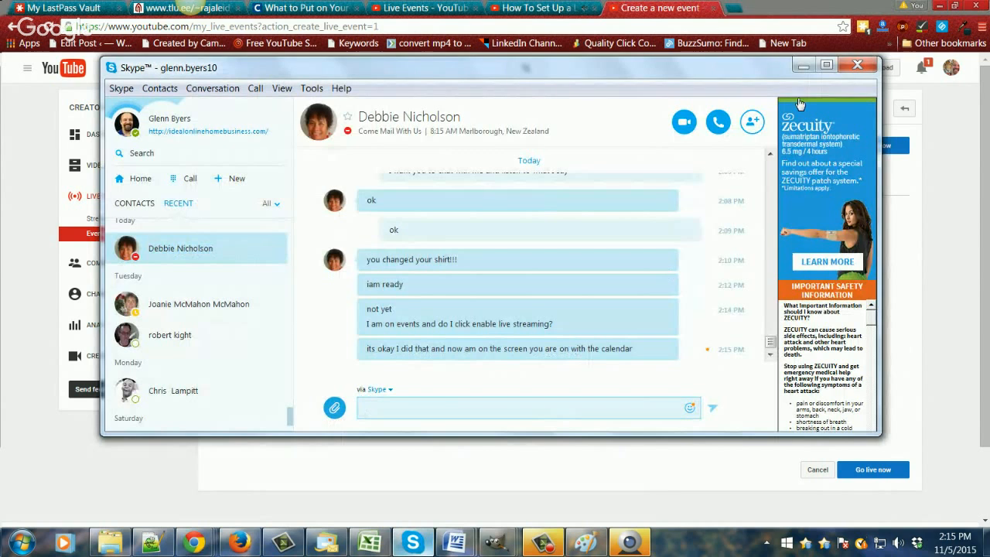
{"action": "left_click", "coordinate": [805, 65]}
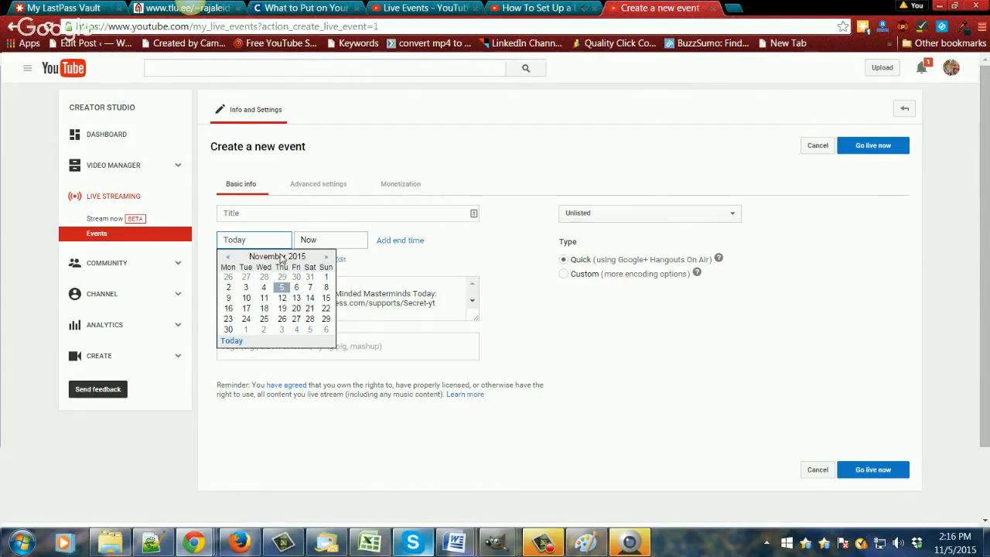
Step: Look through the event's afternoon start times and its time zone, leaving the date at Today and time at Now
{"action": "key", "text": "Tab"}
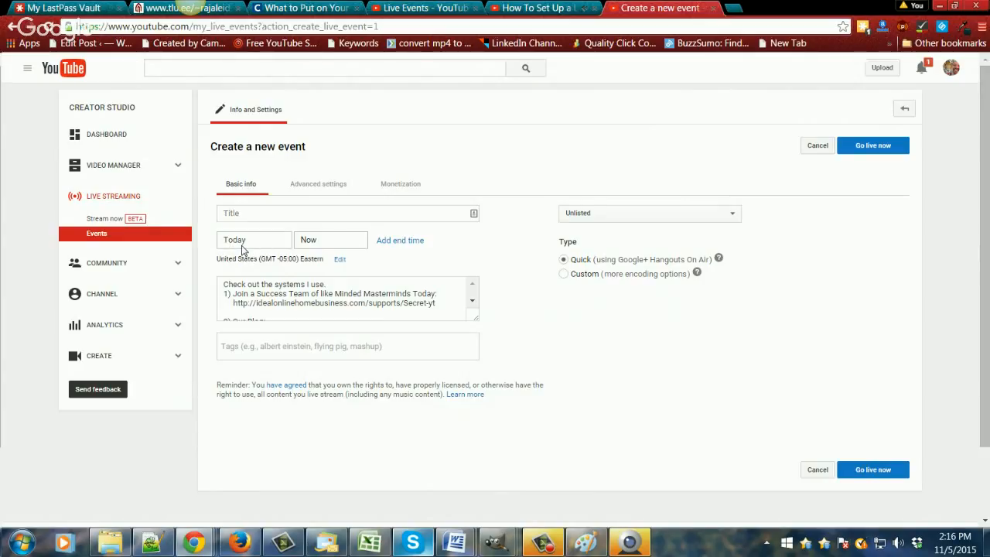
{"action": "left_click", "coordinate": [338, 243]}
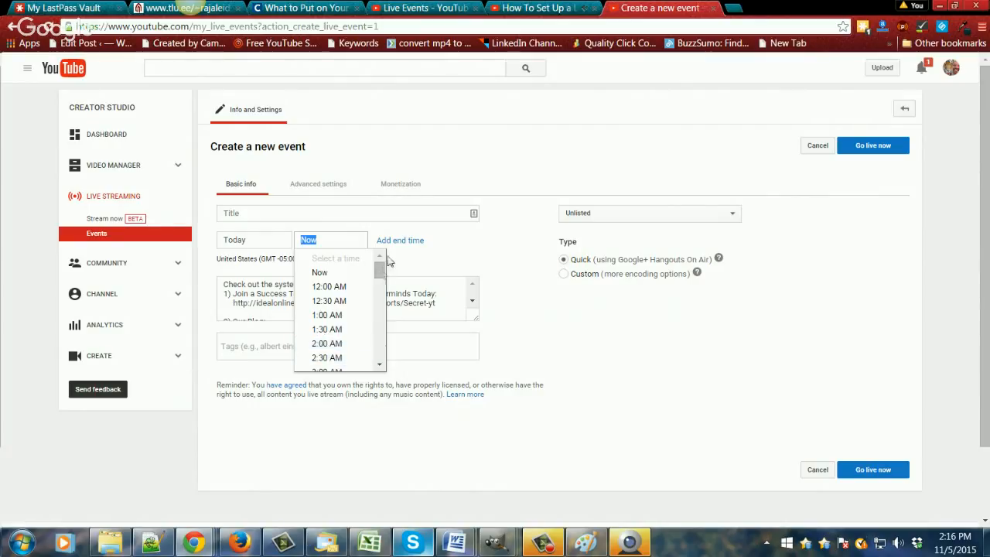
{"action": "left_click_drag", "start_coordinate": [379, 271], "coordinate": [379, 317]}
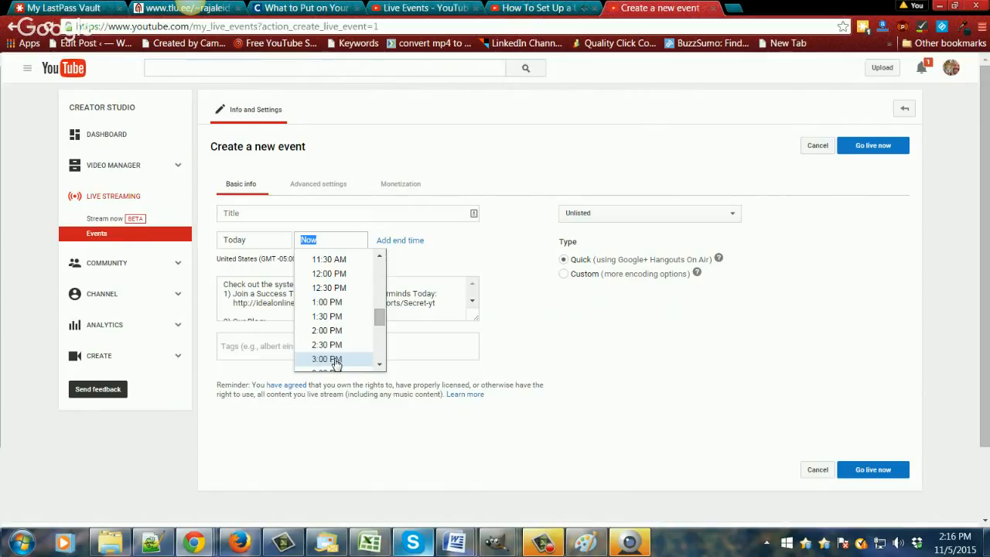
{"action": "left_click", "coordinate": [573, 353]}
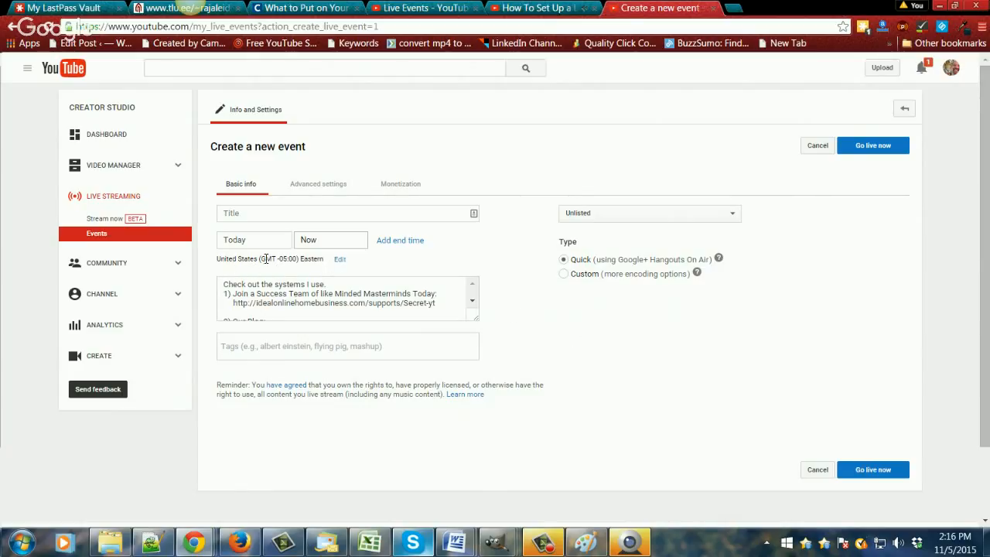
{"action": "left_click_drag", "start_coordinate": [366, 261], "coordinate": [215, 262]}
{"action": "left_click", "coordinate": [673, 325]}
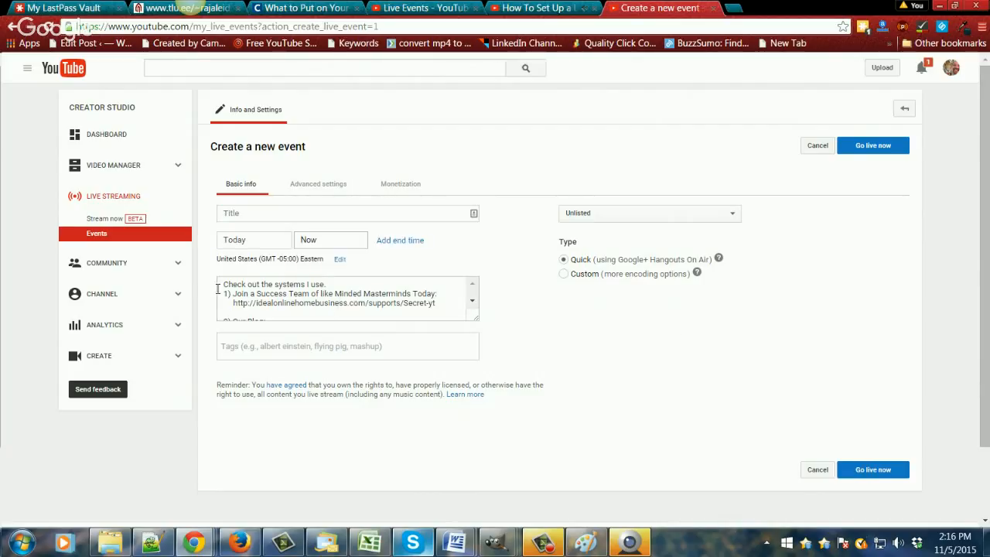
Step: Cut the promotional text above the "Follow me on these Social Sites" section from the event description
{"action": "left_click_drag", "start_coordinate": [220, 285], "coordinate": [419, 313]}
{"action": "key", "text": "ctrl+x"}
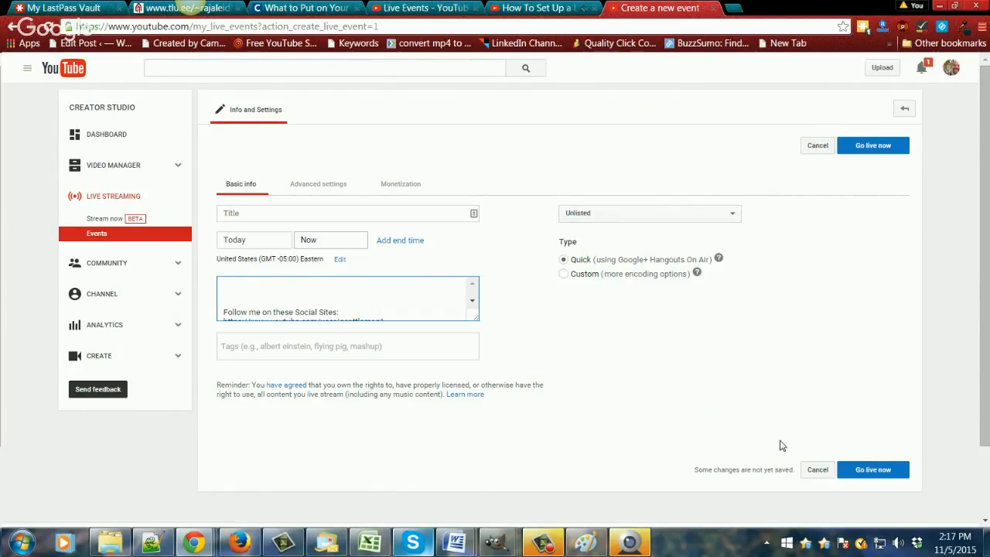
Step: Check the hangout's live chat for viewer replies and go back to the event form
{"action": "left_click", "coordinate": [547, 9]}
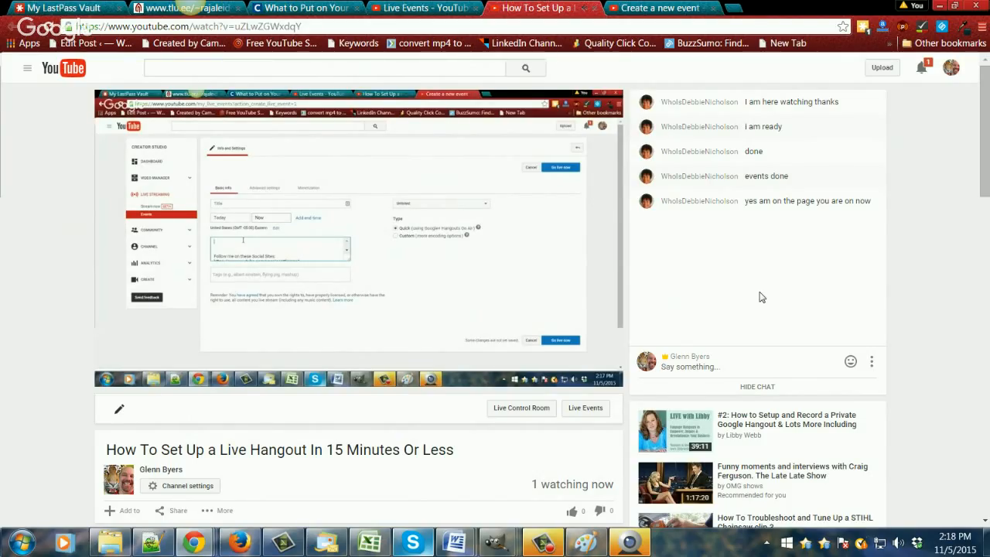
{"action": "mouse_move", "coordinate": [453, 255]}
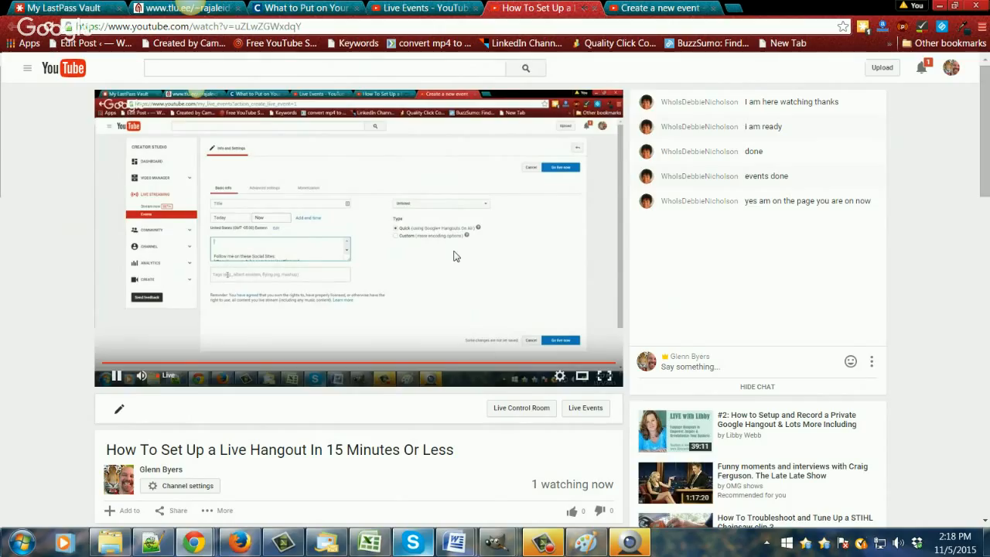
{"action": "left_click", "coordinate": [694, 366]}
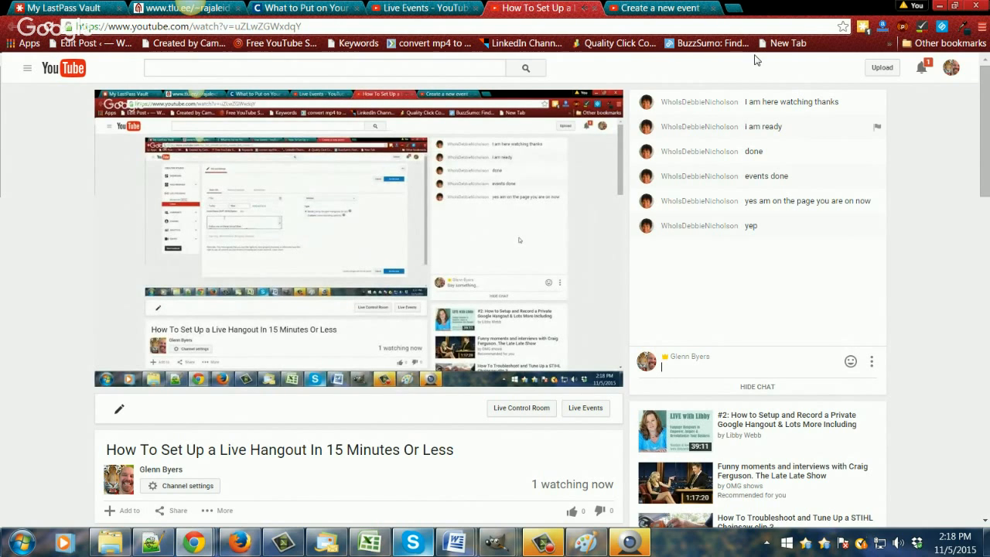
{"action": "key", "text": "ctrl+Tab"}
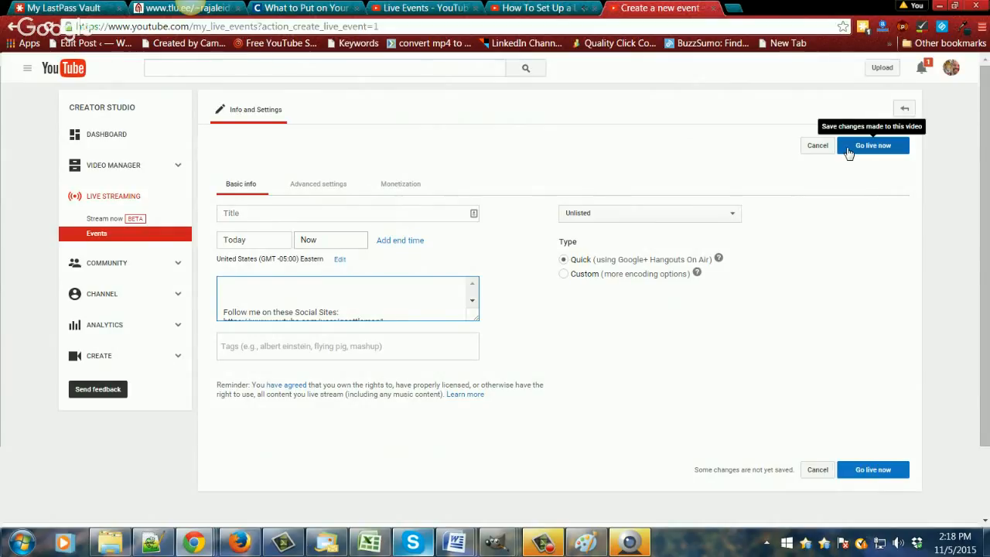
Step: Set the event's category to Howto & Style in the advanced settings
{"action": "left_click", "coordinate": [309, 188]}
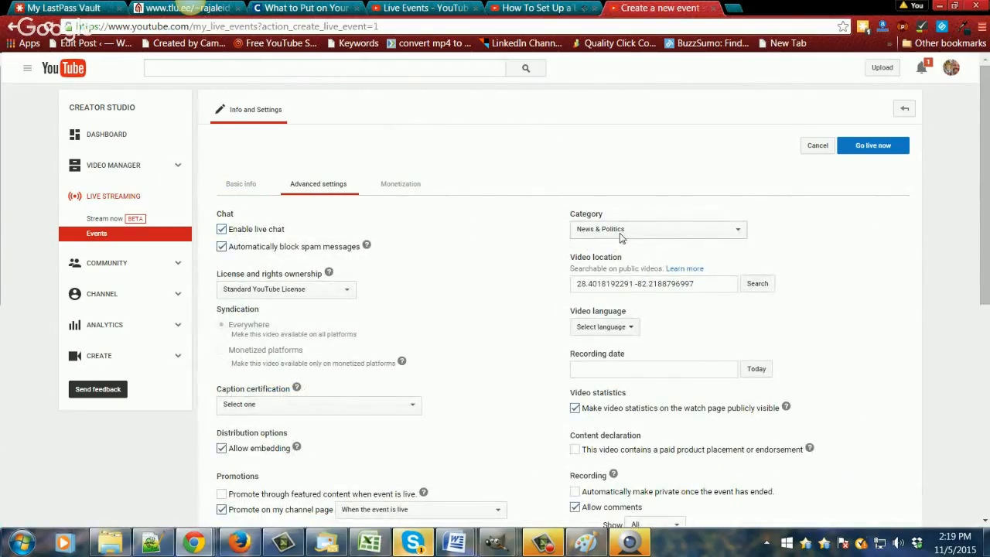
{"action": "left_click", "coordinate": [738, 230]}
{"action": "left_click", "coordinate": [624, 306]}
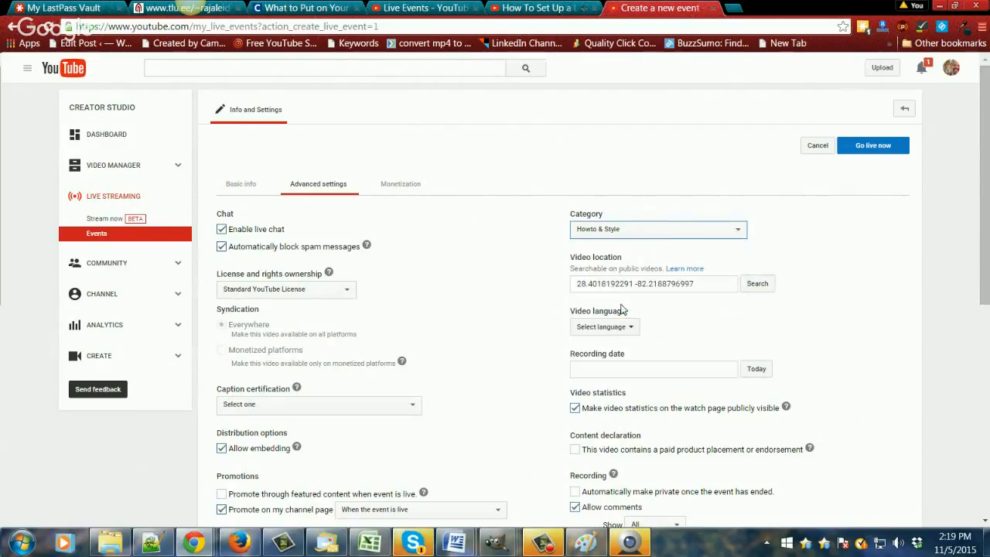
{"action": "left_click", "coordinate": [735, 230]}
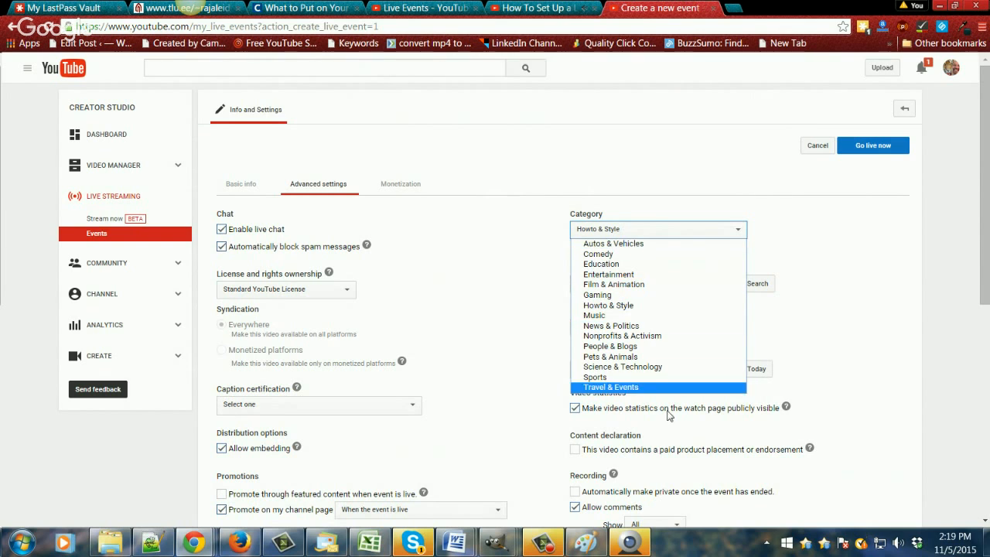
Step: Look through the remaining advanced settings, covering promotions, age restrictions, comments, DVR, stream optimizations and added delay
{"action": "scroll", "coordinate": [478, 394], "scroll_direction": "down", "scroll_amount": 2}
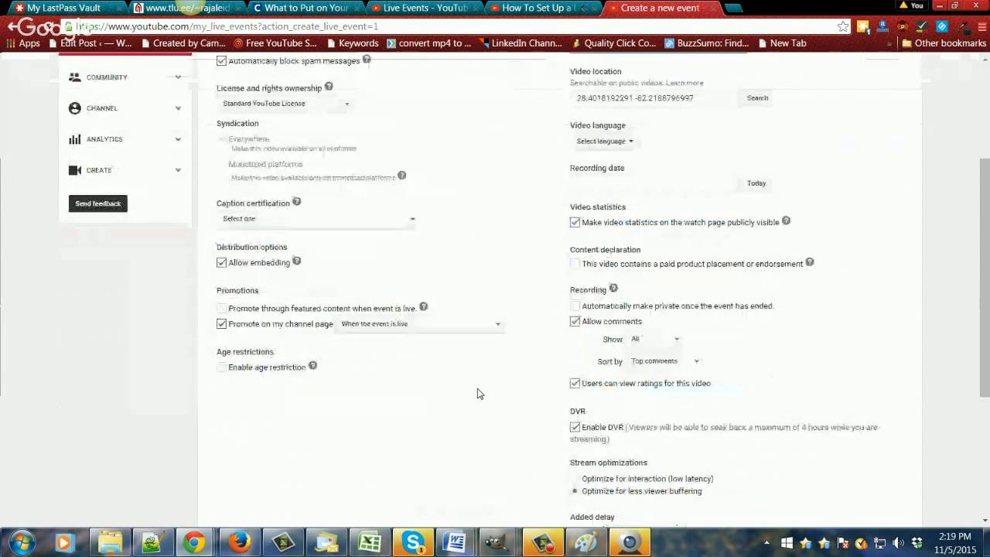
{"action": "scroll", "coordinate": [477, 394], "scroll_direction": "down", "scroll_amount": 2}
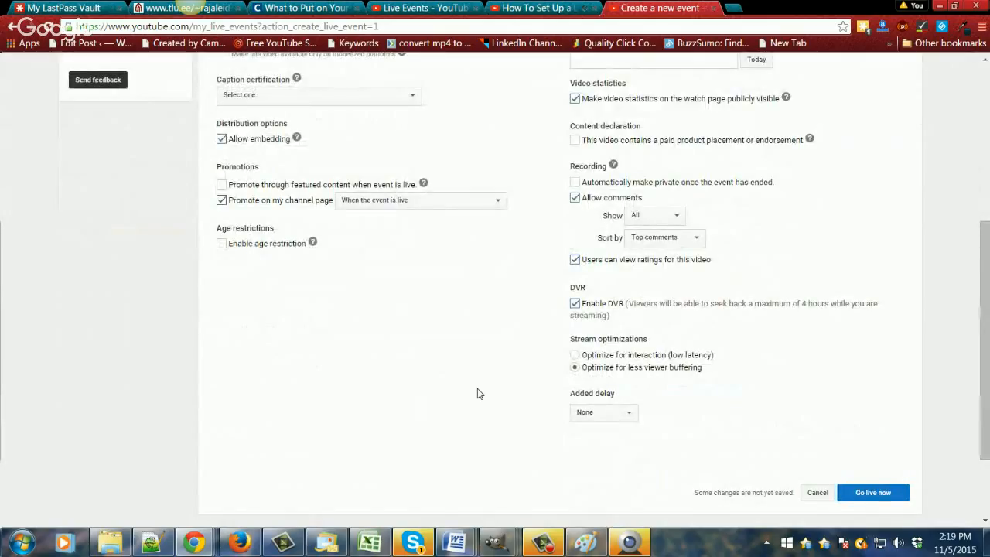
{"action": "scroll", "coordinate": [477, 394], "scroll_direction": "up", "scroll_amount": 1}
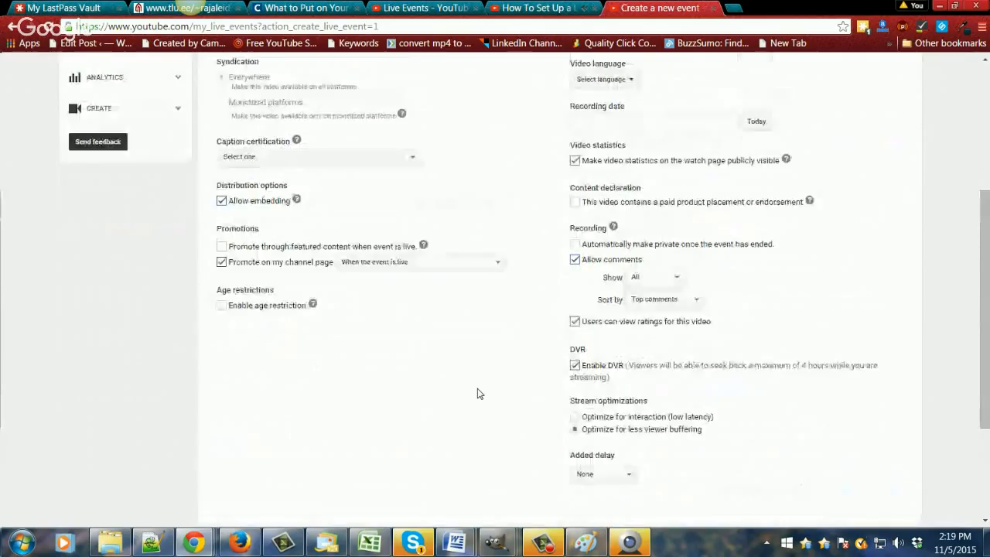
{"action": "scroll", "coordinate": [477, 394], "scroll_direction": "up", "scroll_amount": 3}
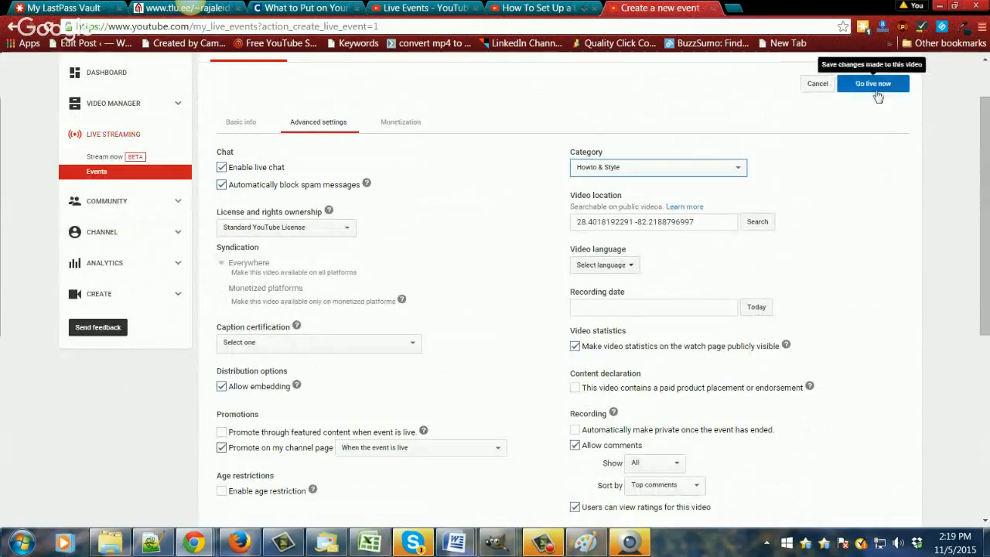
Step: Check the hangout's live chat and the upcoming Events list, returning to the new event form's advanced settings
{"action": "left_click", "coordinate": [527, 8]}
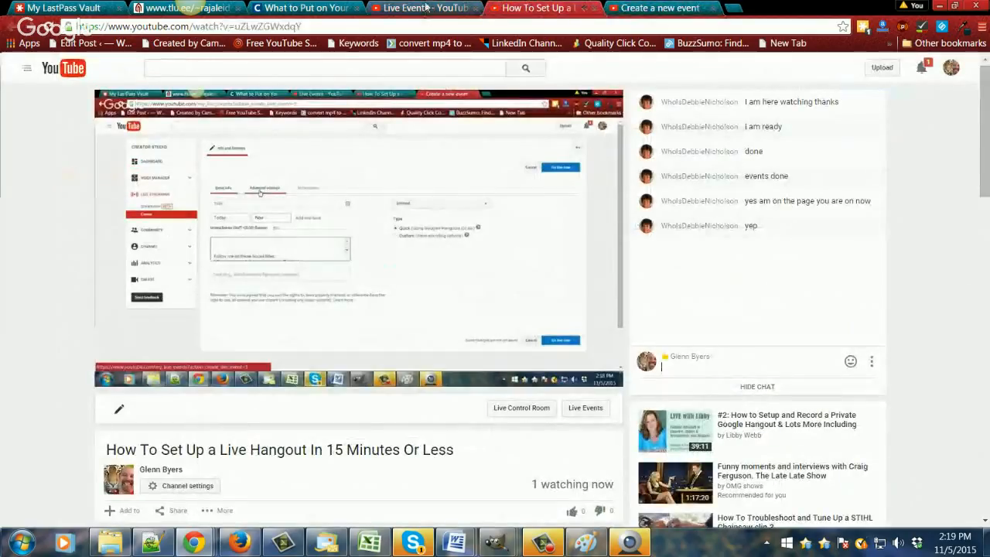
{"action": "left_click", "coordinate": [425, 9]}
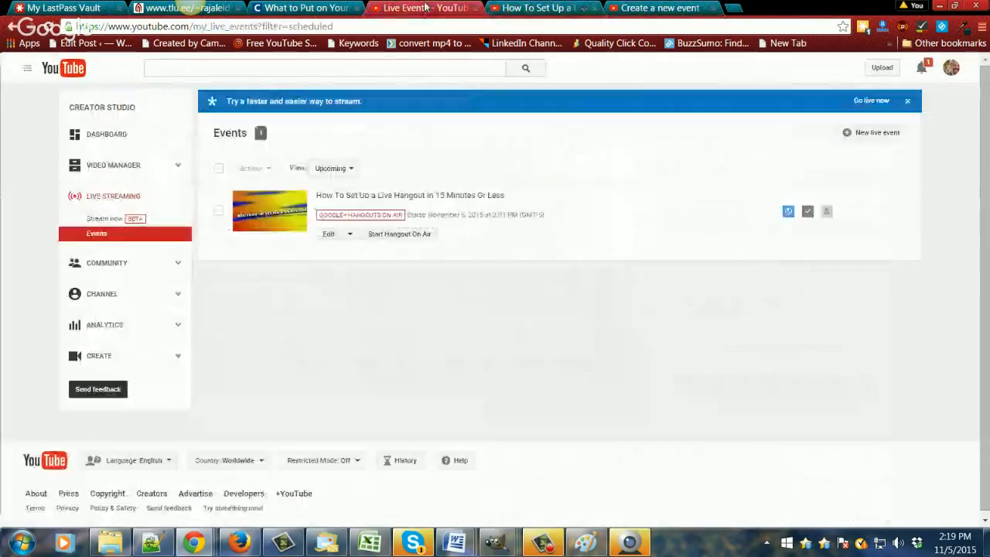
{"action": "left_click", "coordinate": [670, 8]}
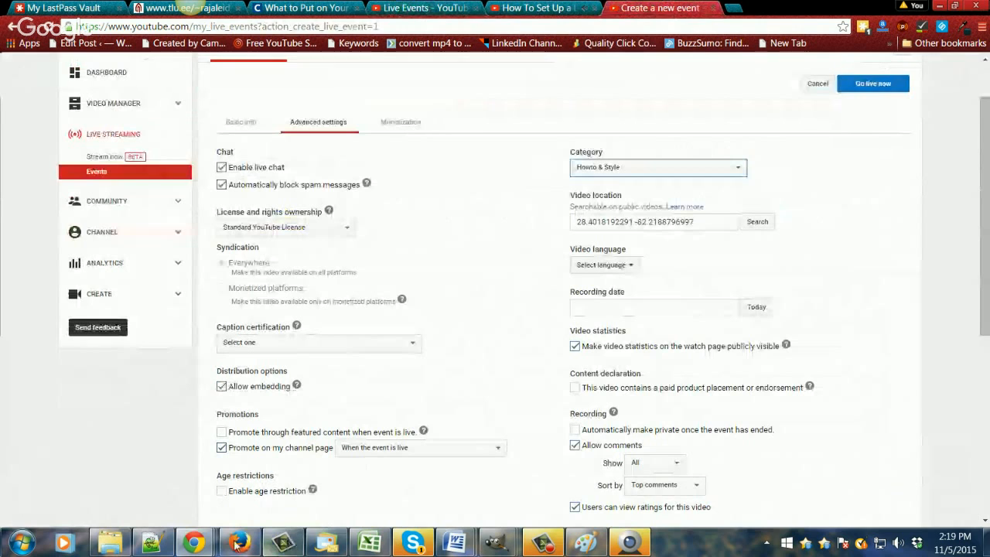
Step: Show the Google Hangouts broadcast window with its screenshare and Stop broadcast controls, and return to the event form
{"action": "mouse_move", "coordinate": [193, 541]}
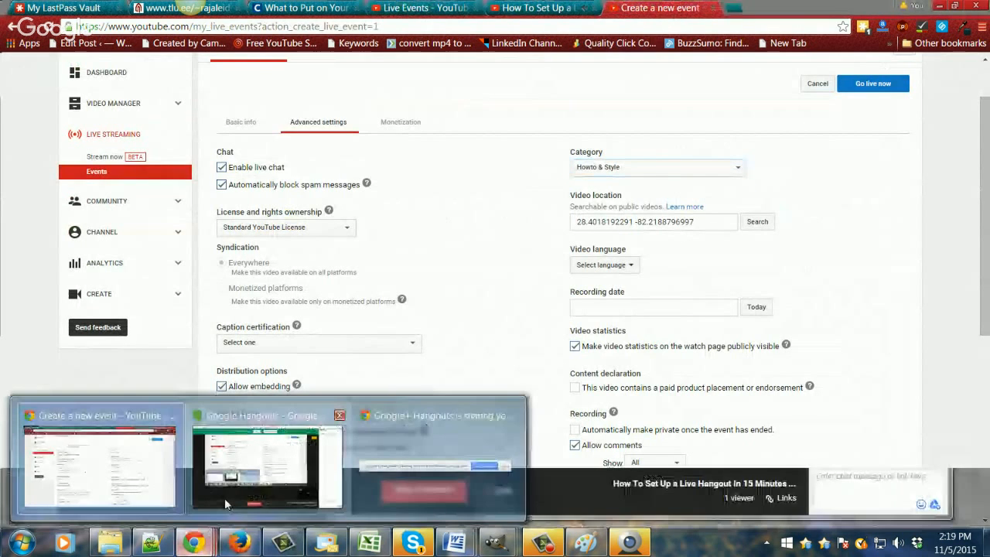
{"action": "mouse_move", "coordinate": [292, 485]}
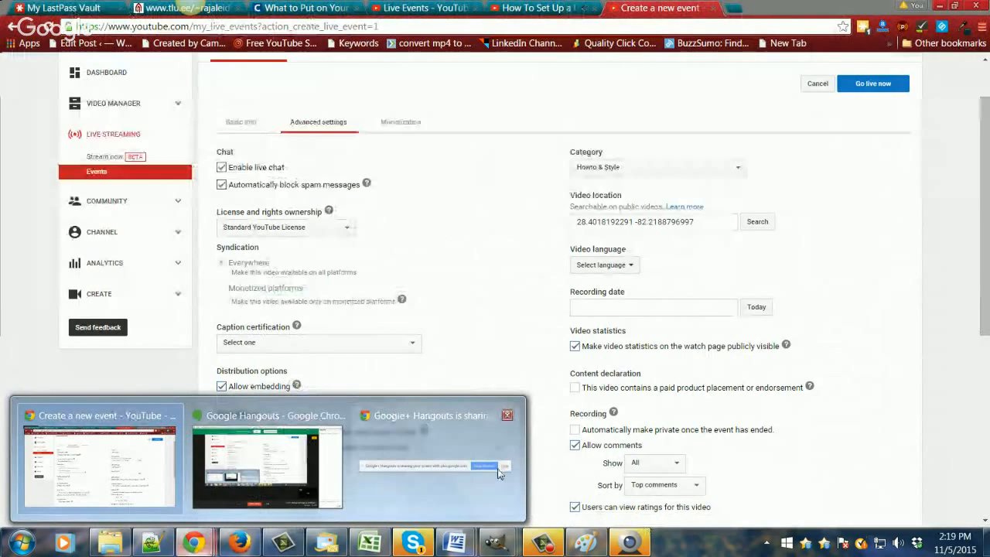
{"action": "mouse_move", "coordinate": [501, 471]}
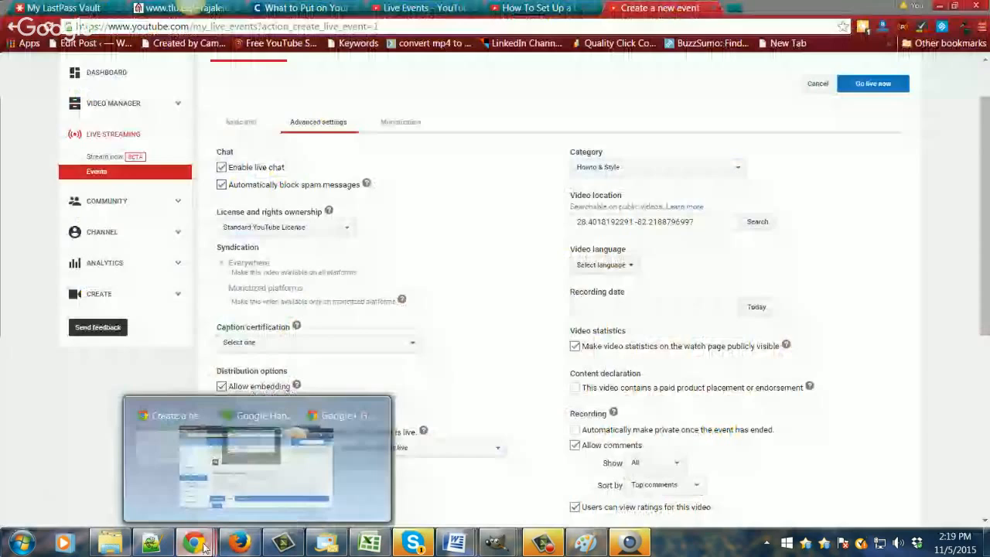
{"action": "left_click", "coordinate": [302, 452]}
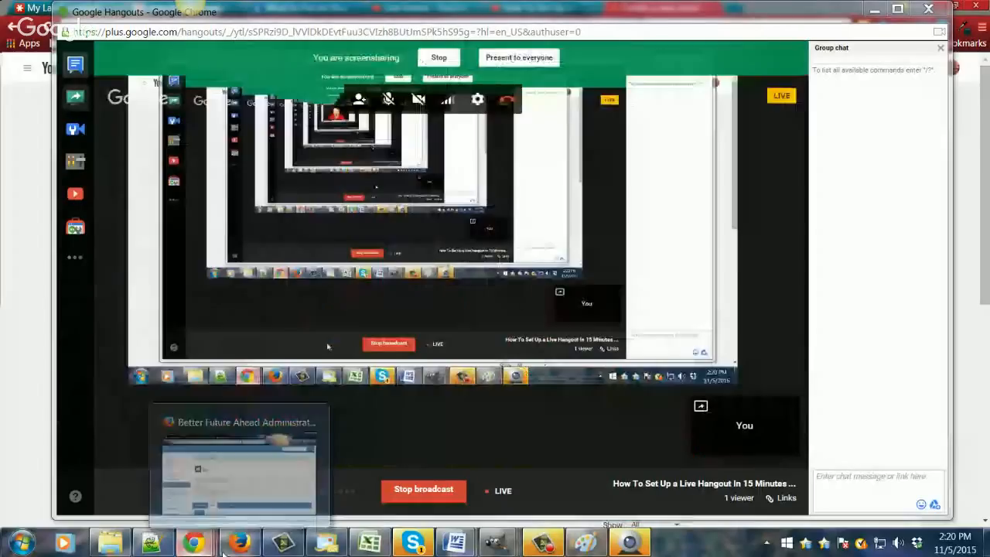
{"action": "mouse_move", "coordinate": [193, 542]}
{"action": "left_click", "coordinate": [133, 464]}
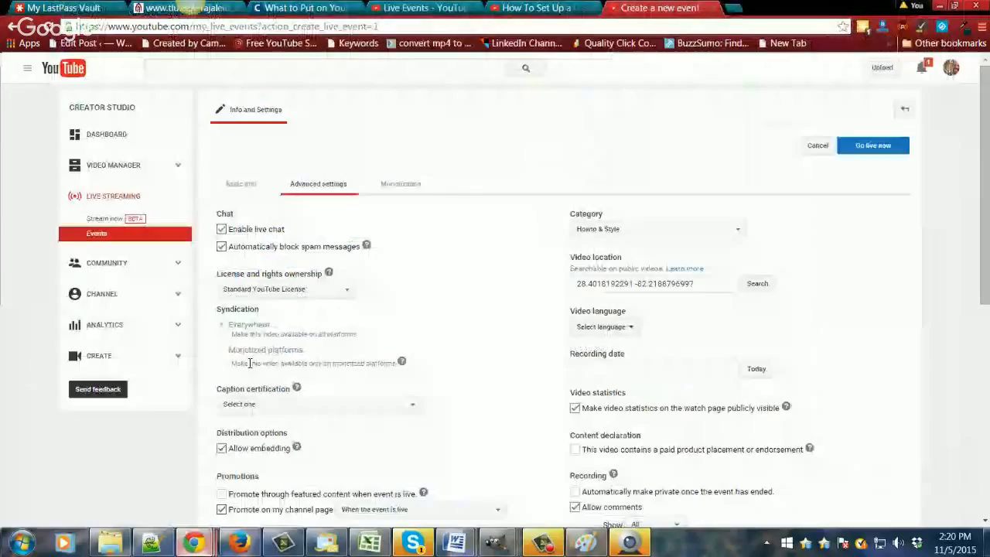
Step: Review the upcoming Events list and the contact's latest Skype messages, ending at the message field of the hangout's live chat
{"action": "left_click", "coordinate": [424, 10]}
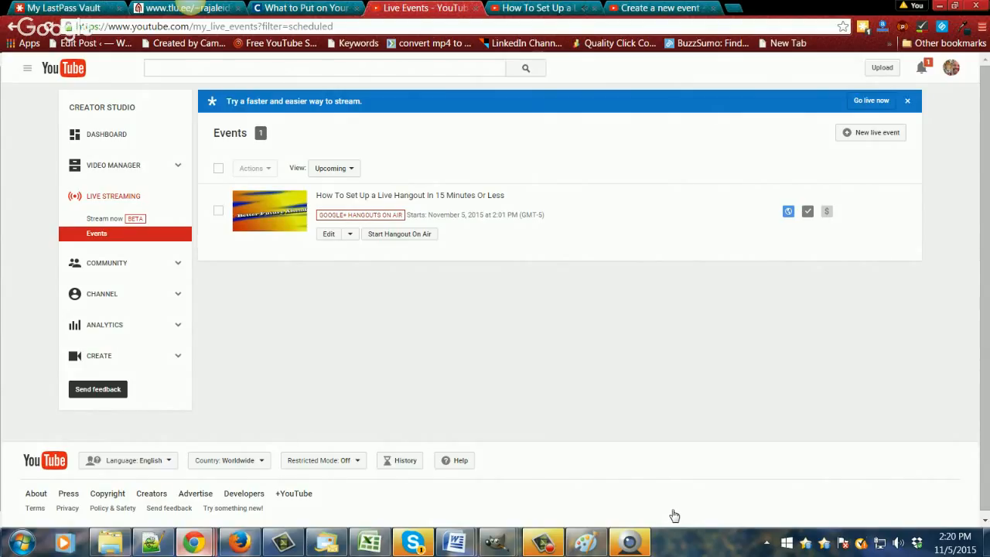
{"action": "left_click", "coordinate": [557, 8]}
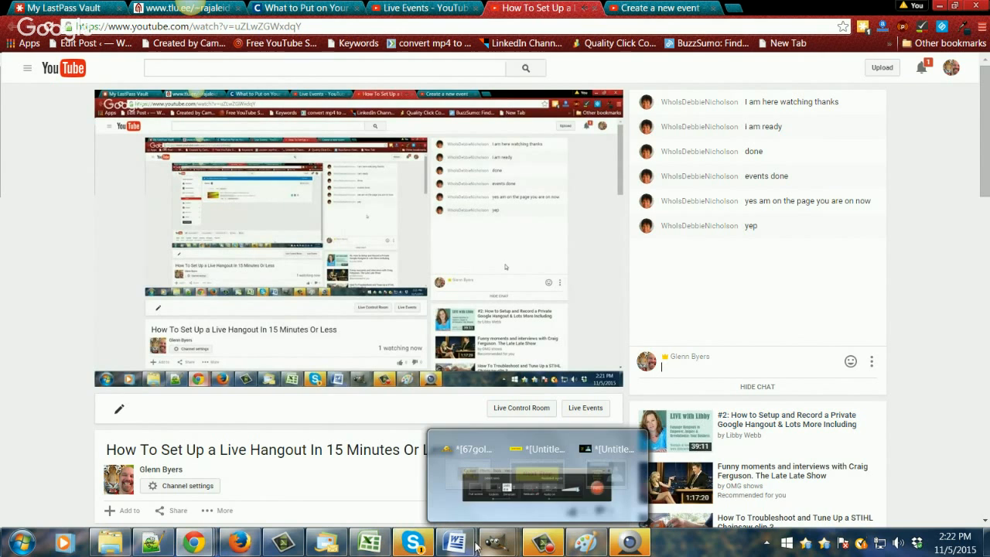
{"action": "left_click", "coordinate": [433, 547]}
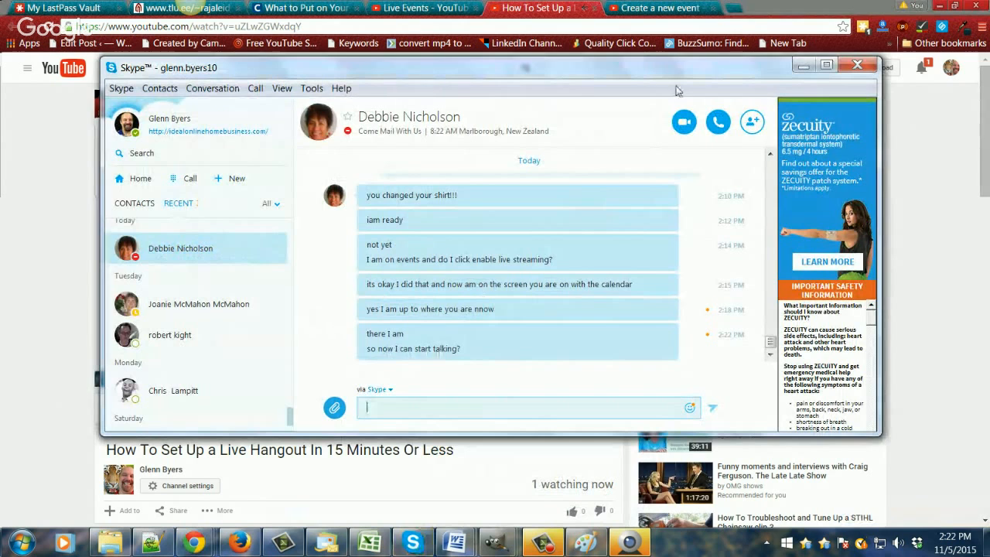
{"action": "left_click", "coordinate": [801, 68]}
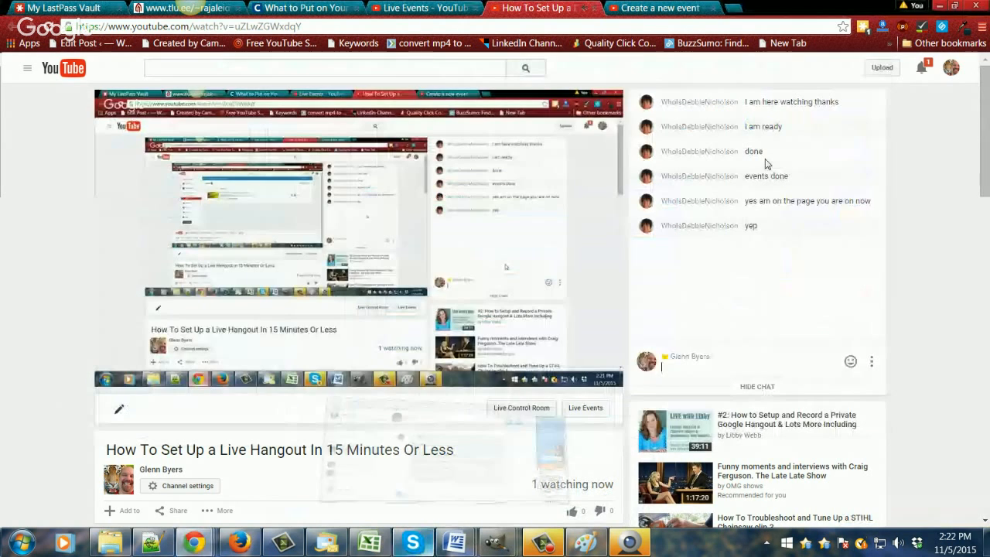
{"action": "left_click", "coordinate": [674, 371]}
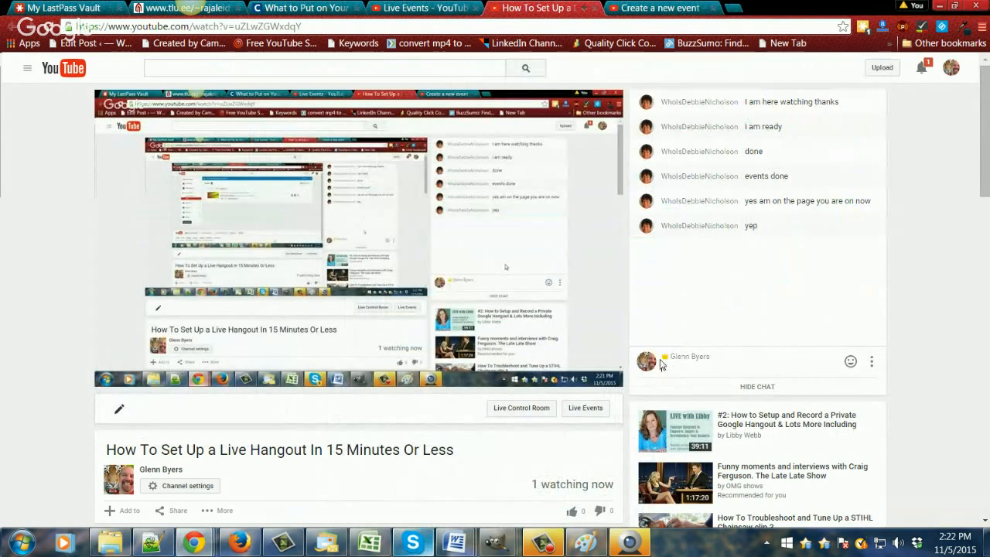